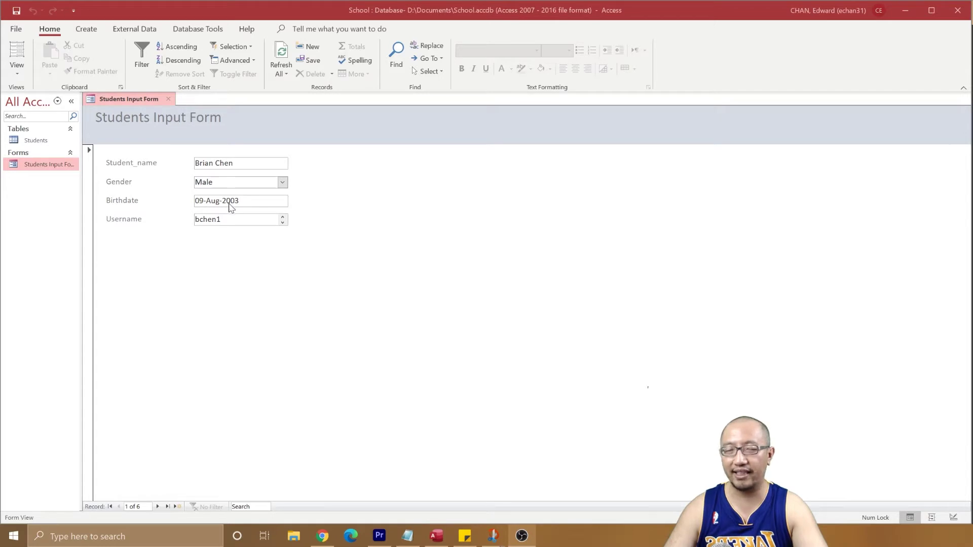
Open the Students table, return to the Students Input Form, and inspect the 09-Aug-2003 Birthdate value.
{"action": "double_click", "coordinate": [35, 141]}
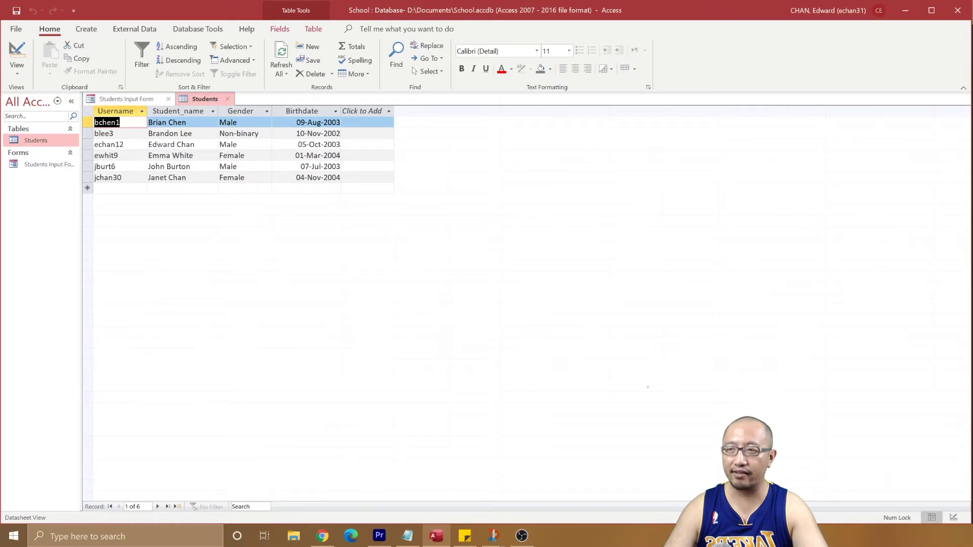
{"action": "double_click", "coordinate": [42, 167]}
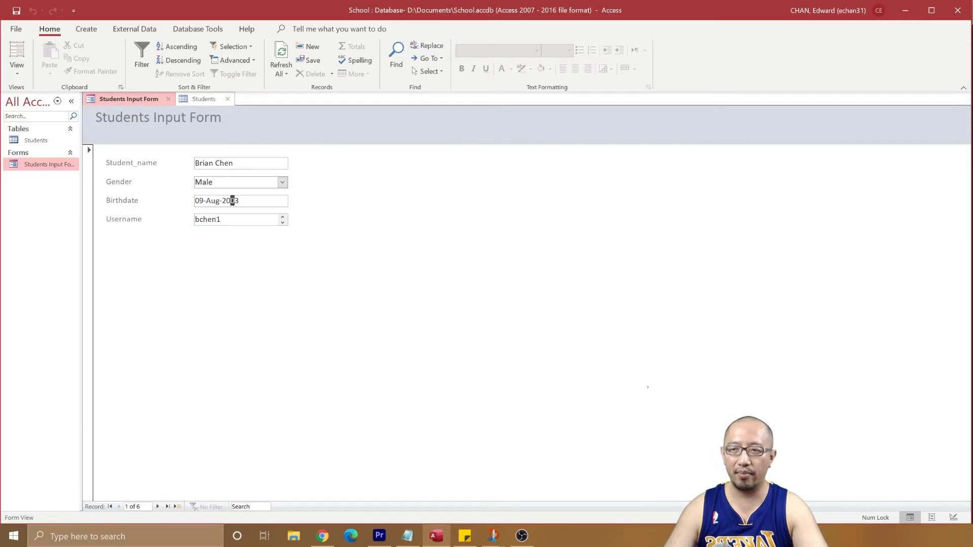
{"action": "key", "text": "shift+Home"}
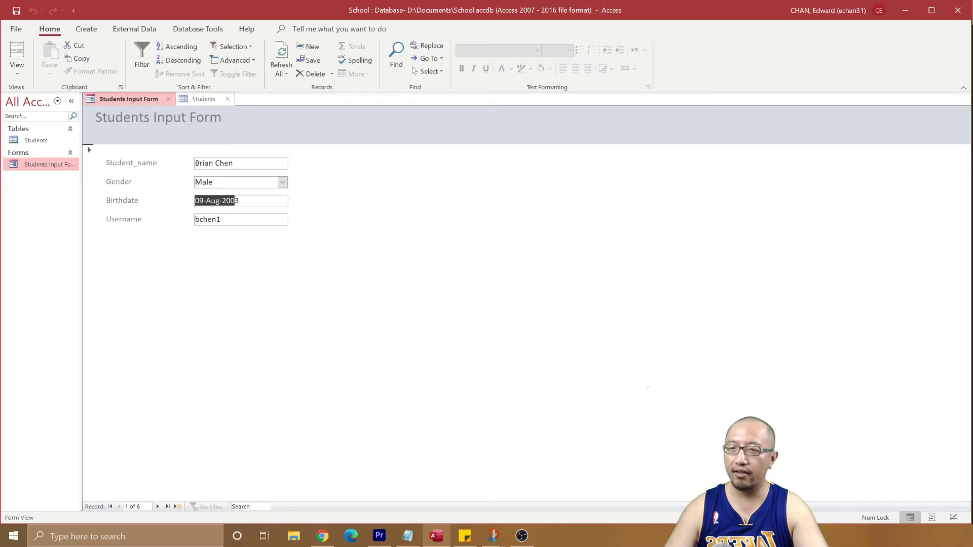
{"action": "left_click_drag", "start_coordinate": [195, 201], "coordinate": [239, 201]}
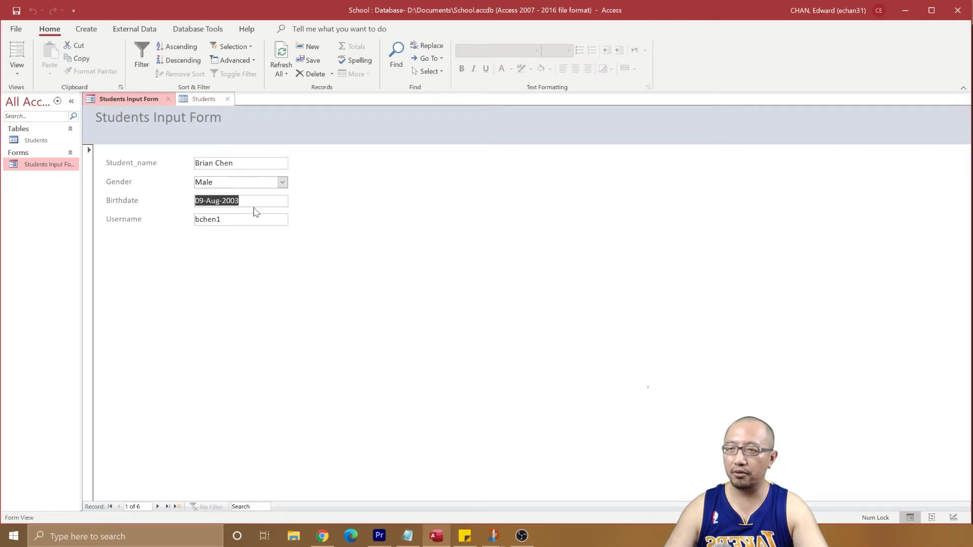
{"action": "key", "text": "End"}
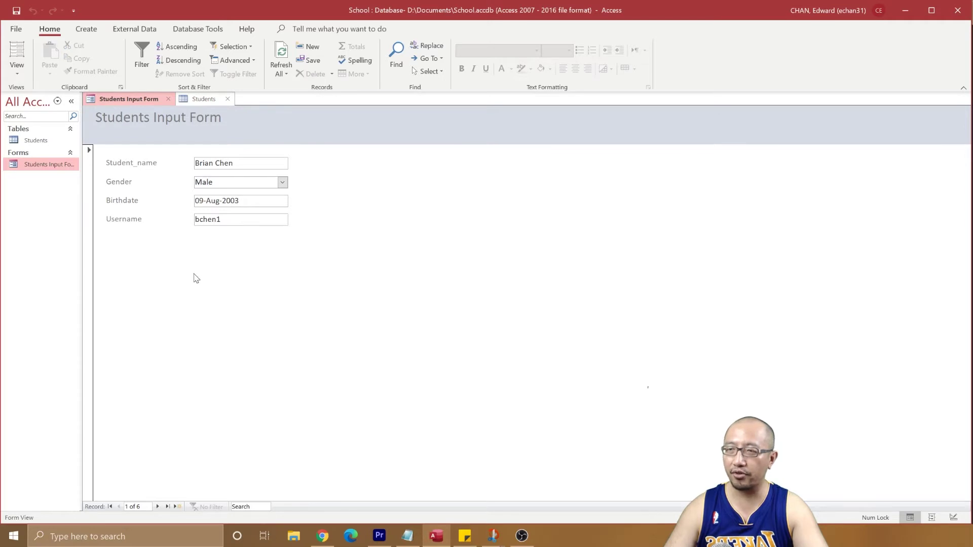
In Layout View, add a new text box to the form below the Username row.
{"action": "left_click", "coordinate": [14, 76]}
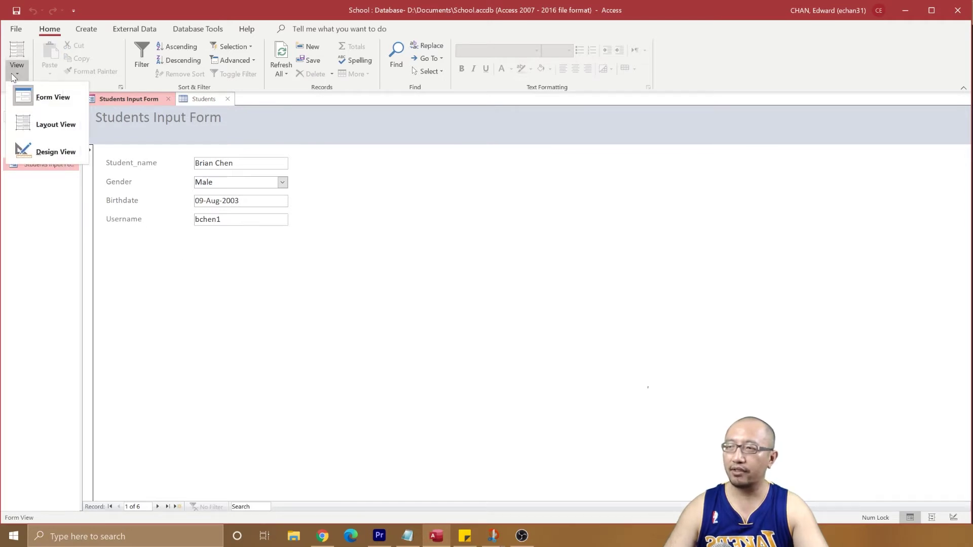
{"action": "left_click", "coordinate": [56, 125]}
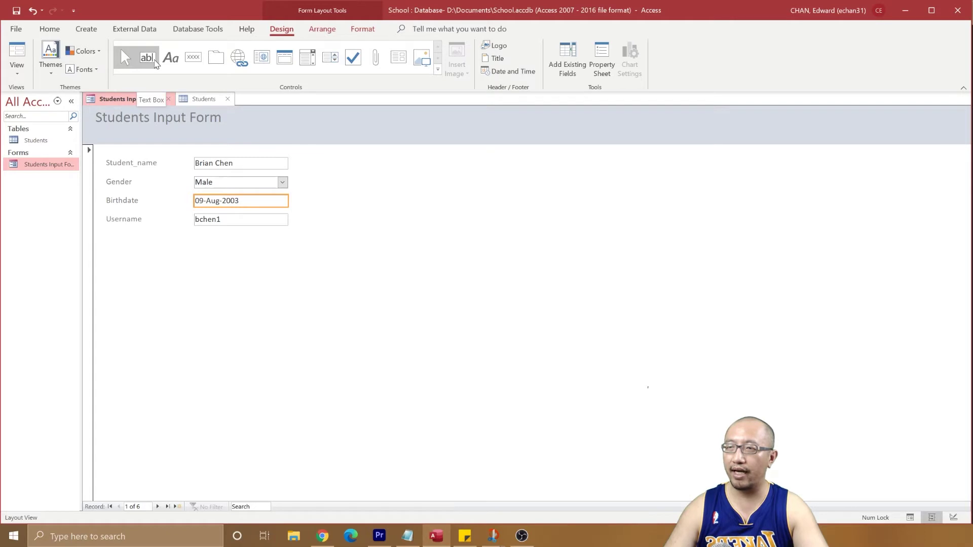
{"action": "left_click", "coordinate": [146, 59]}
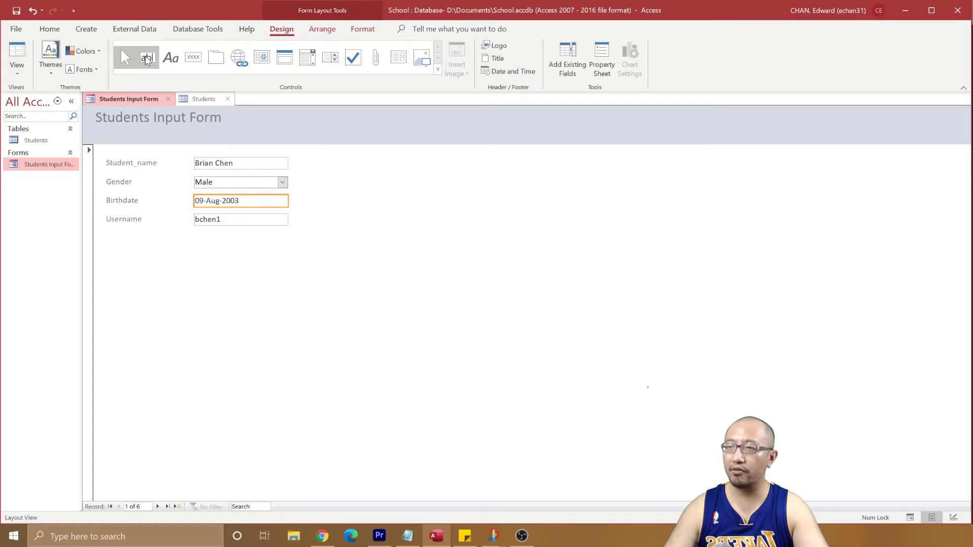
{"action": "left_click", "coordinate": [146, 58]}
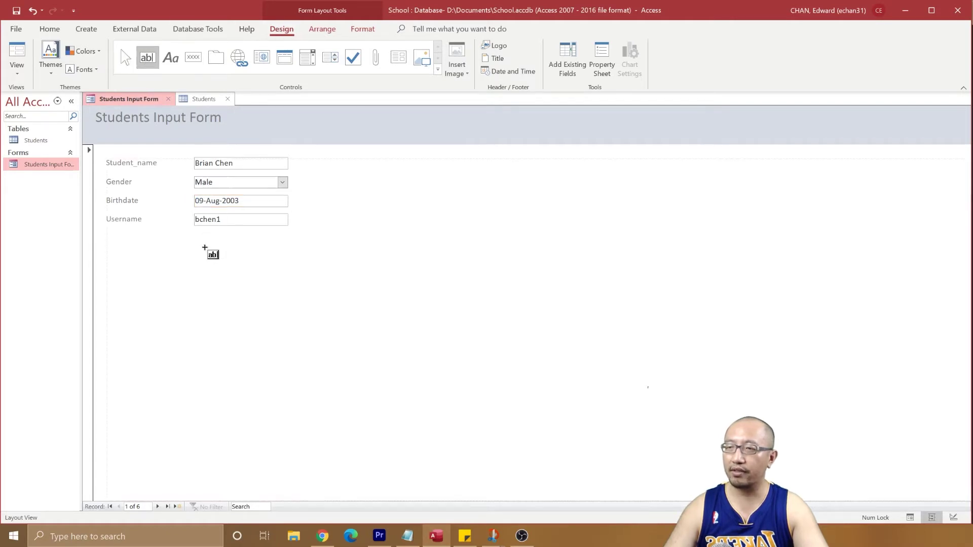
{"action": "left_click", "coordinate": [279, 249]}
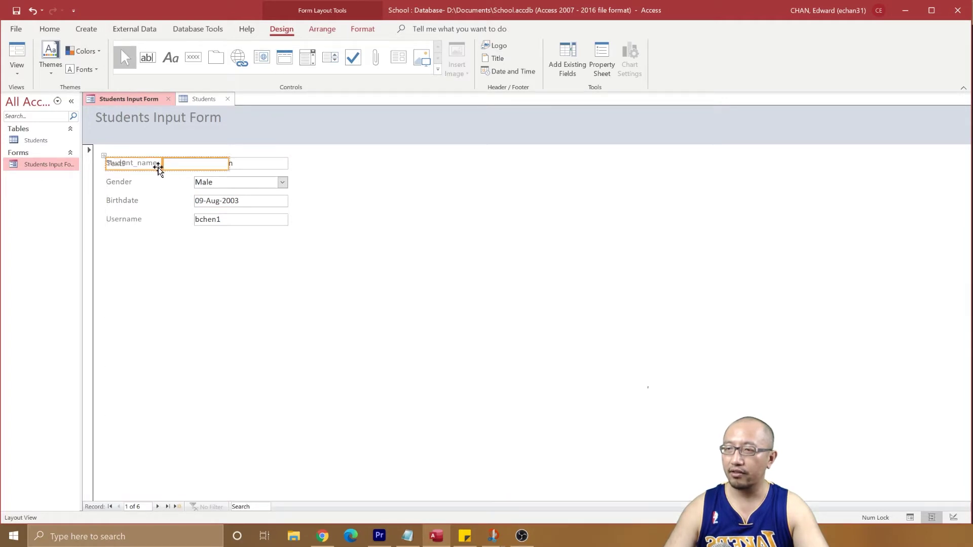
{"action": "left_click_drag", "start_coordinate": [157, 167], "coordinate": [190, 242]}
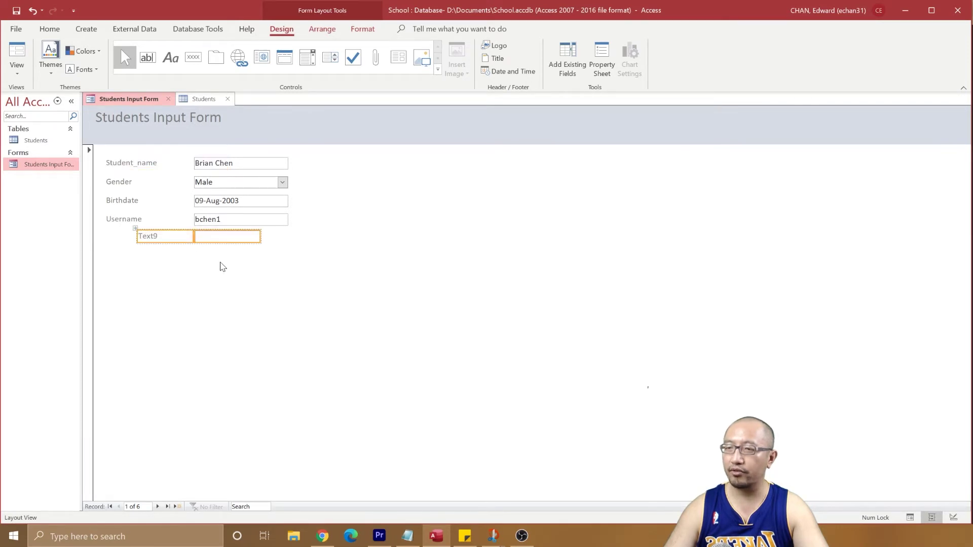
{"action": "left_click", "coordinate": [218, 269]}
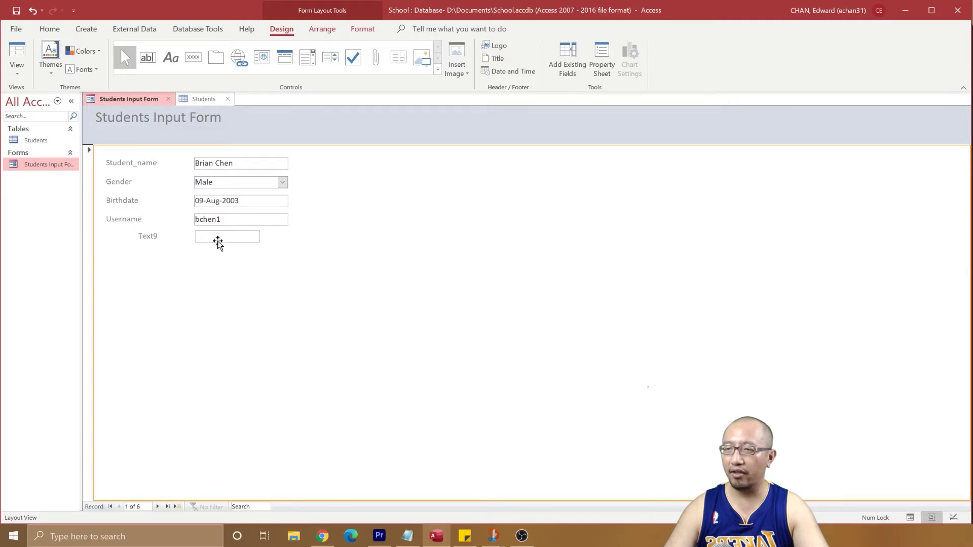
Widen the Text9 label, rename it to Age, and show the box's property sheet.
{"action": "left_click", "coordinate": [217, 243]}
{"action": "left_click", "coordinate": [157, 237]}
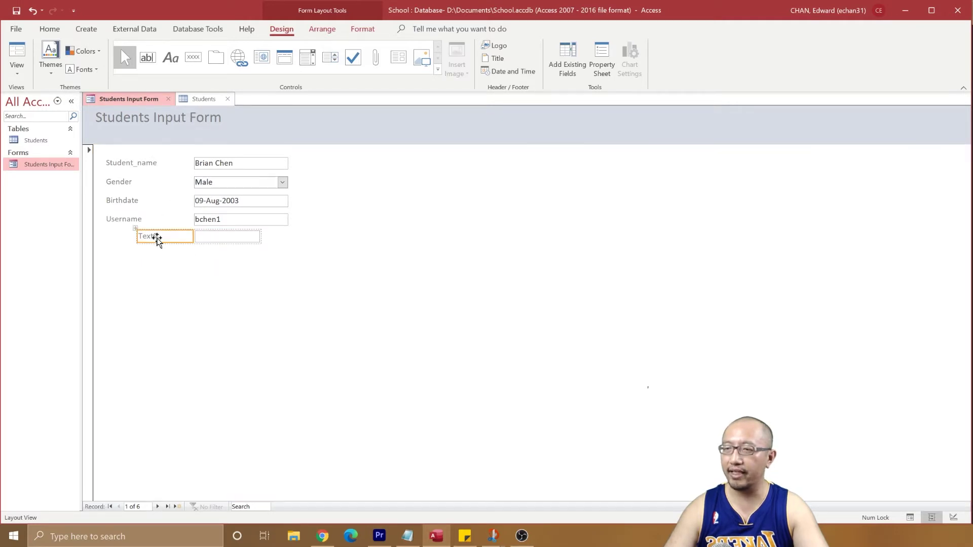
{"action": "left_click", "coordinate": [157, 237]}
{"action": "left_click", "coordinate": [137, 237]}
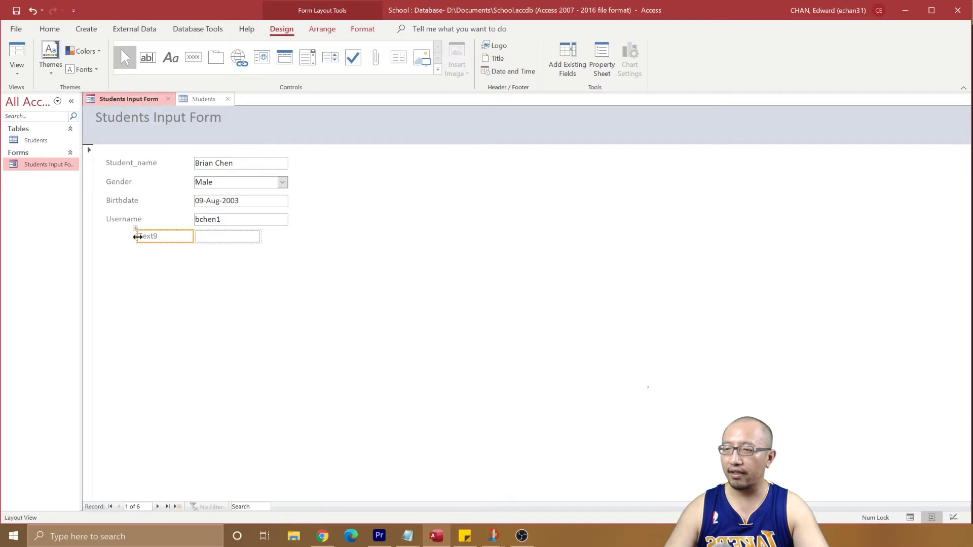
{"action": "left_click_drag", "start_coordinate": [137, 237], "coordinate": [106, 235]}
{"action": "left_click", "coordinate": [152, 261]}
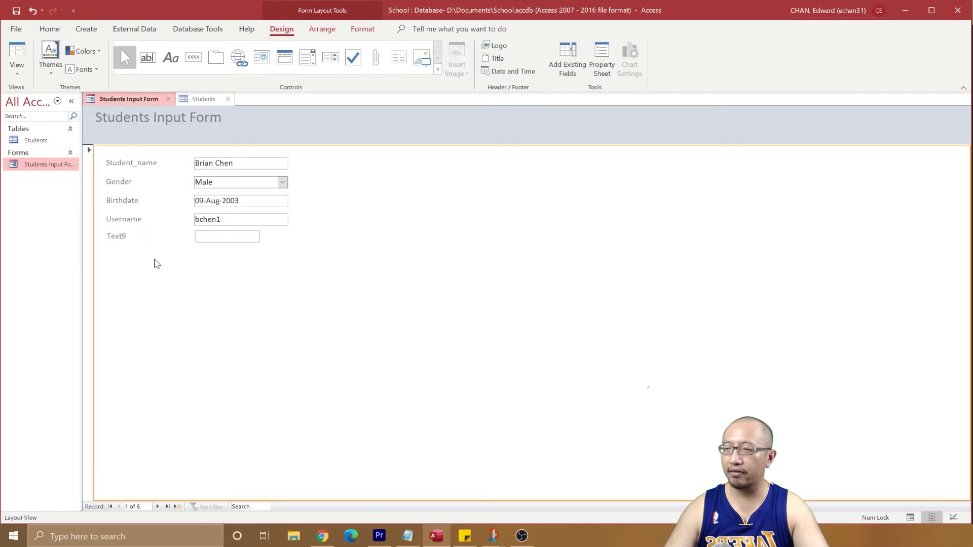
{"action": "left_click", "coordinate": [120, 237]}
{"action": "left_click", "coordinate": [120, 237]}
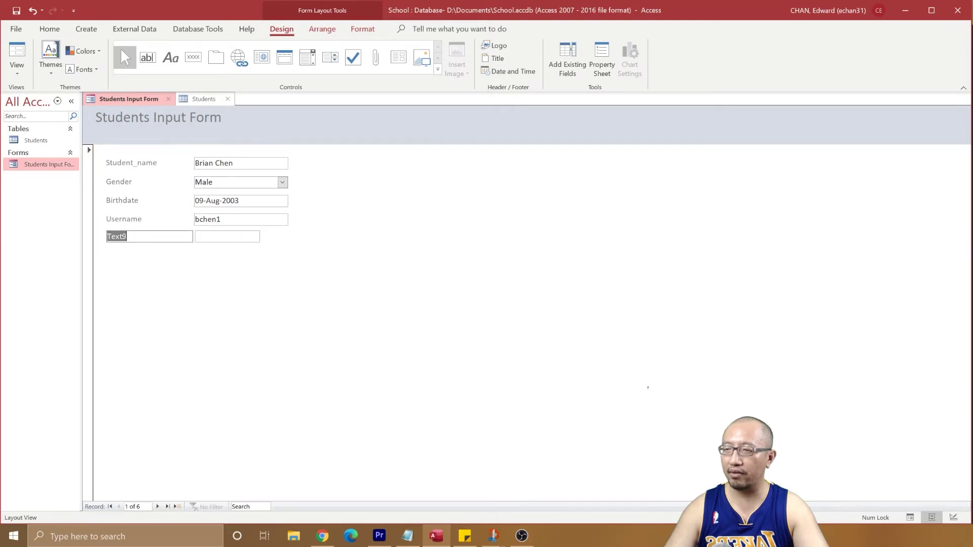
{"action": "type", "text": "Ag"}
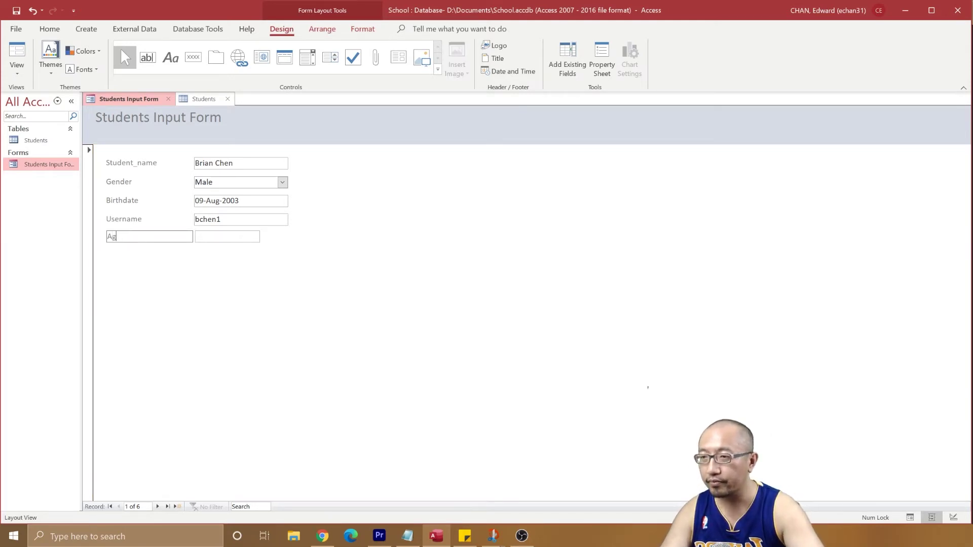
{"action": "type", "text": "e"}
{"action": "left_click", "coordinate": [225, 239]}
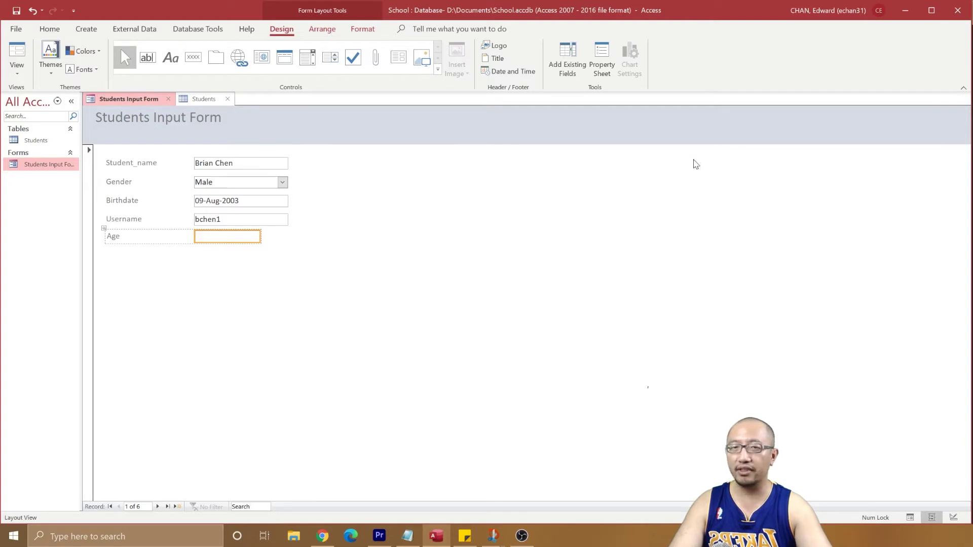
{"action": "left_click", "coordinate": [603, 65]}
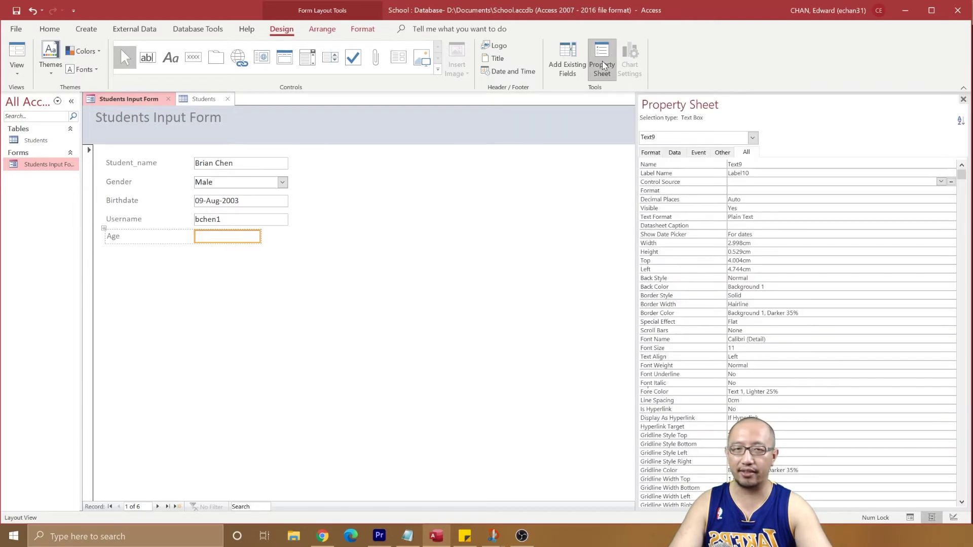
{"action": "left_click", "coordinate": [214, 223]}
{"action": "left_click", "coordinate": [229, 199]}
{"action": "left_click", "coordinate": [240, 185]}
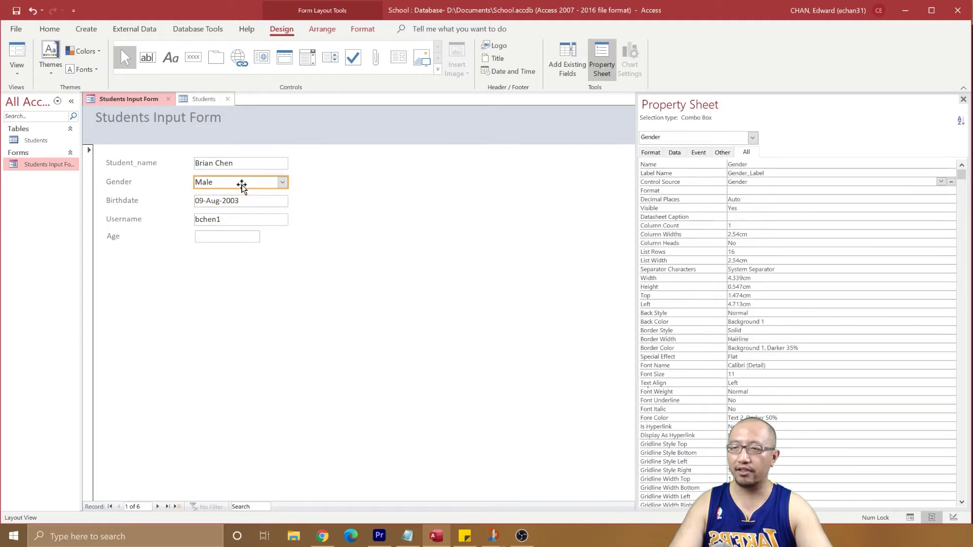
{"action": "left_click", "coordinate": [244, 213]}
{"action": "left_click", "coordinate": [244, 201]}
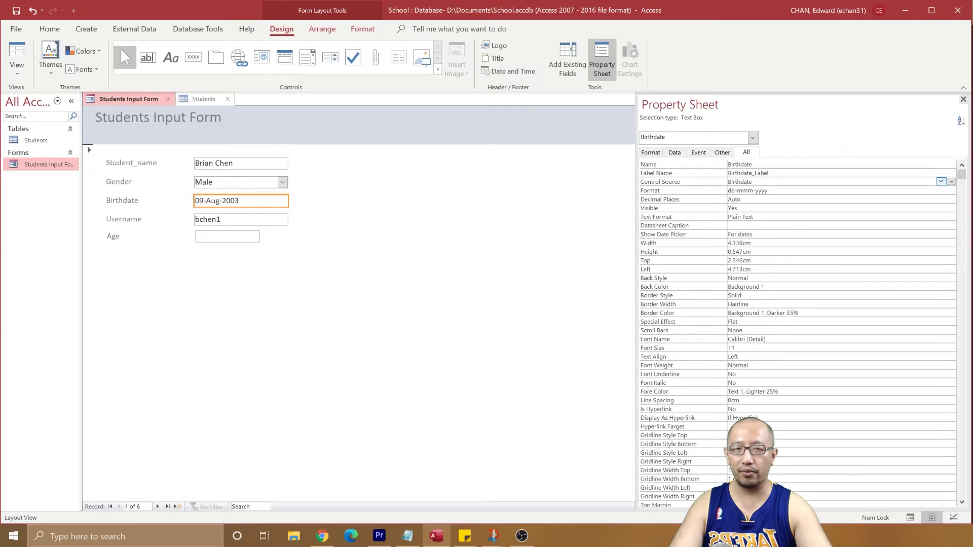
{"action": "left_click", "coordinate": [238, 220]}
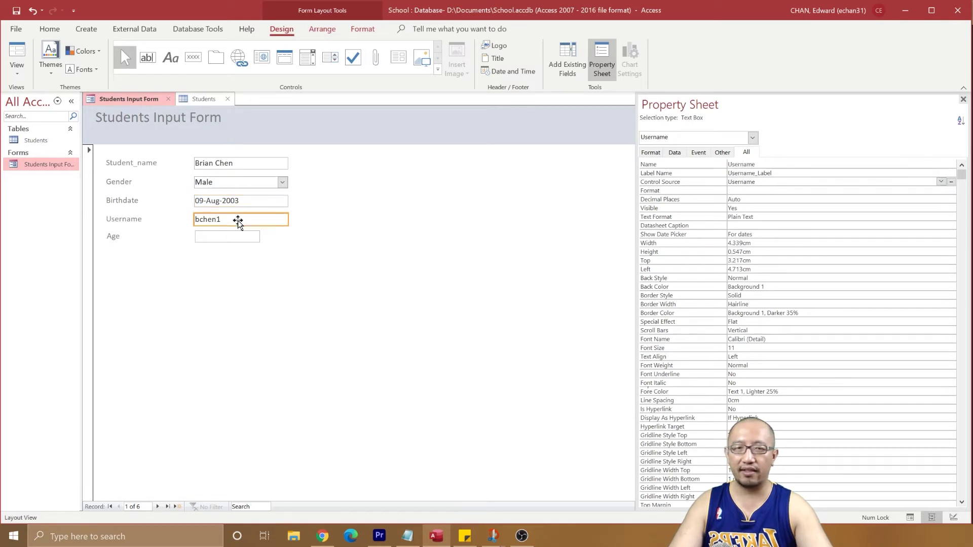
{"action": "left_click", "coordinate": [239, 163]}
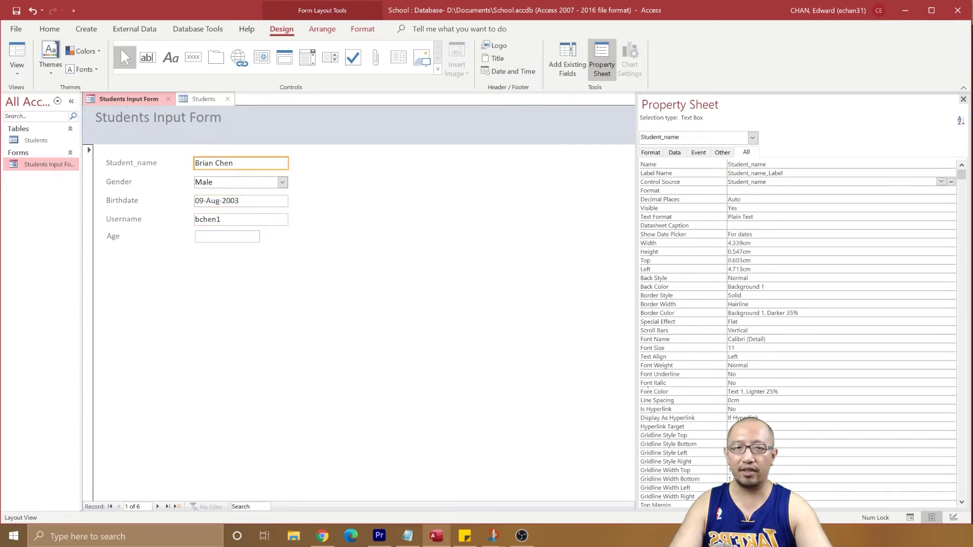
{"action": "left_click", "coordinate": [221, 236]}
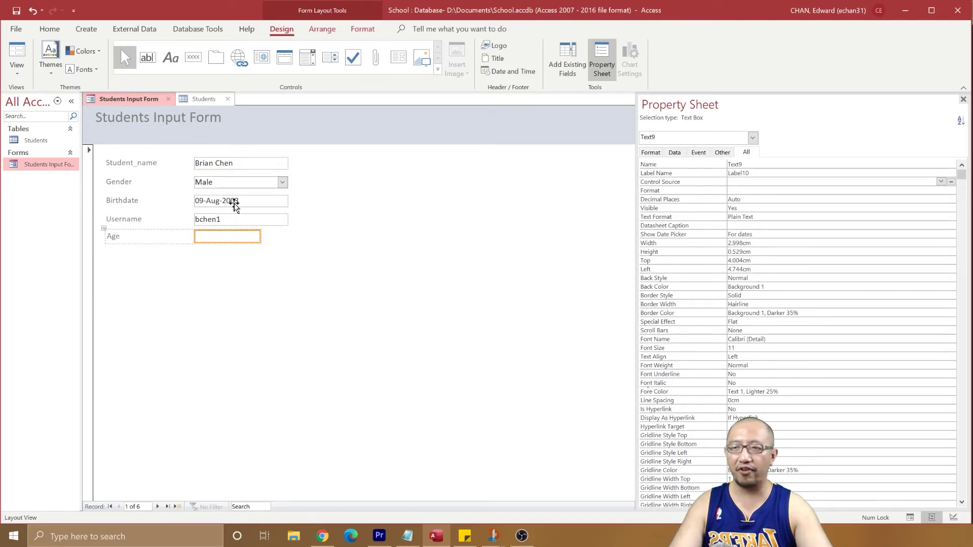
{"action": "left_click", "coordinate": [234, 203]}
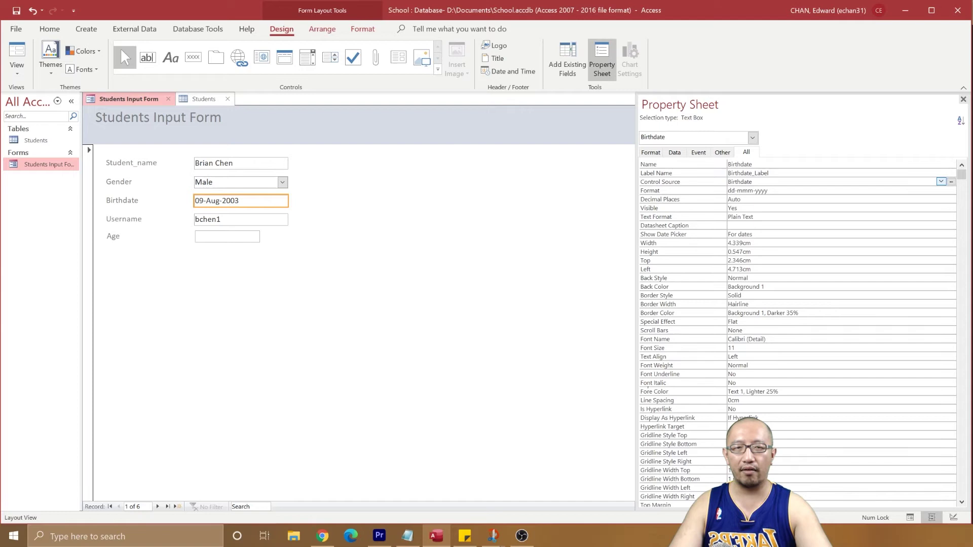
{"action": "left_click", "coordinate": [221, 235]}
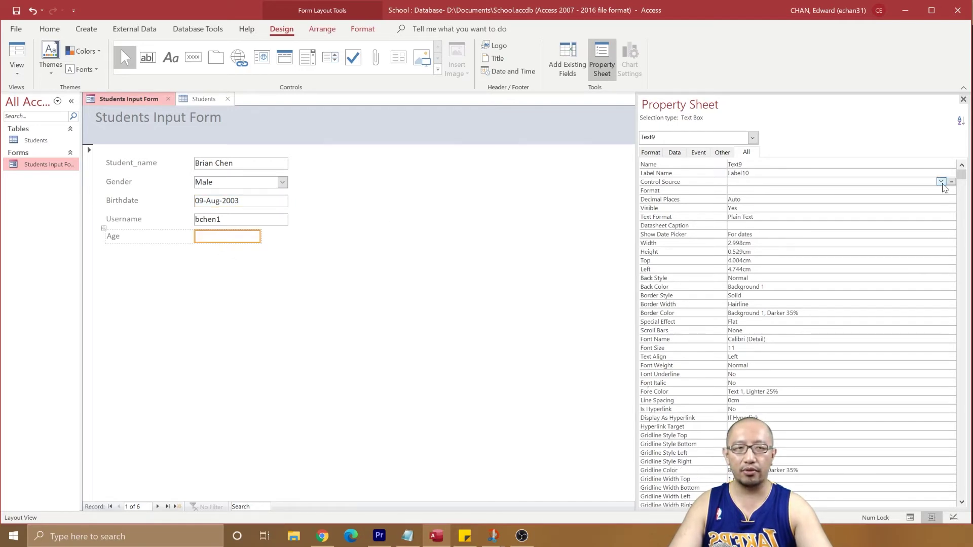
Build the Age control source: find Built-In Functions > Date/Time > DateDiff and open its help page.
{"action": "left_click", "coordinate": [951, 183]}
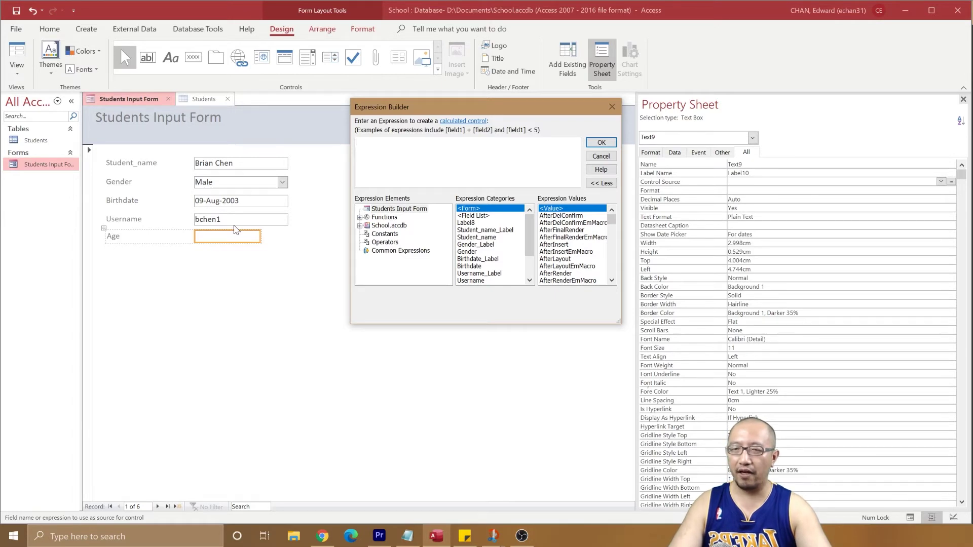
{"action": "left_click", "coordinate": [360, 217]}
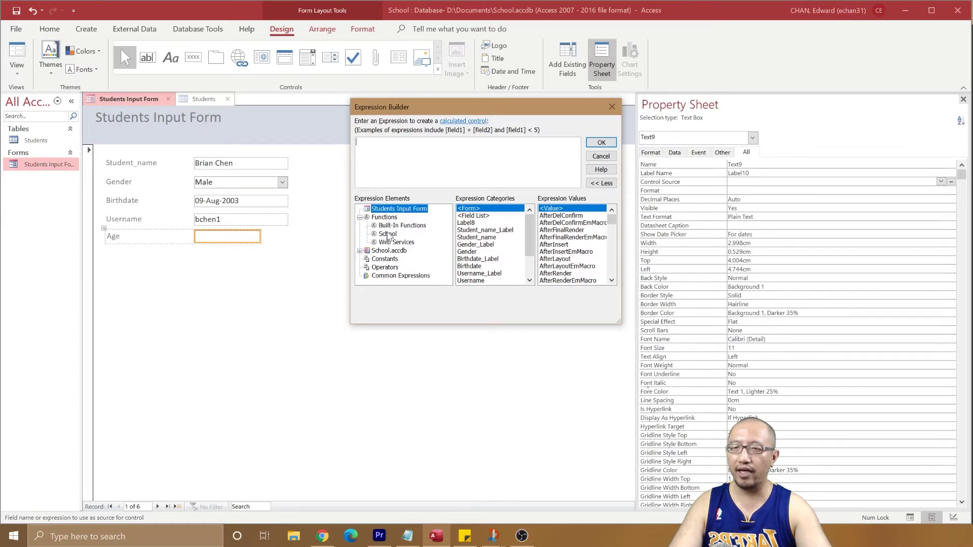
{"action": "left_click", "coordinate": [397, 226]}
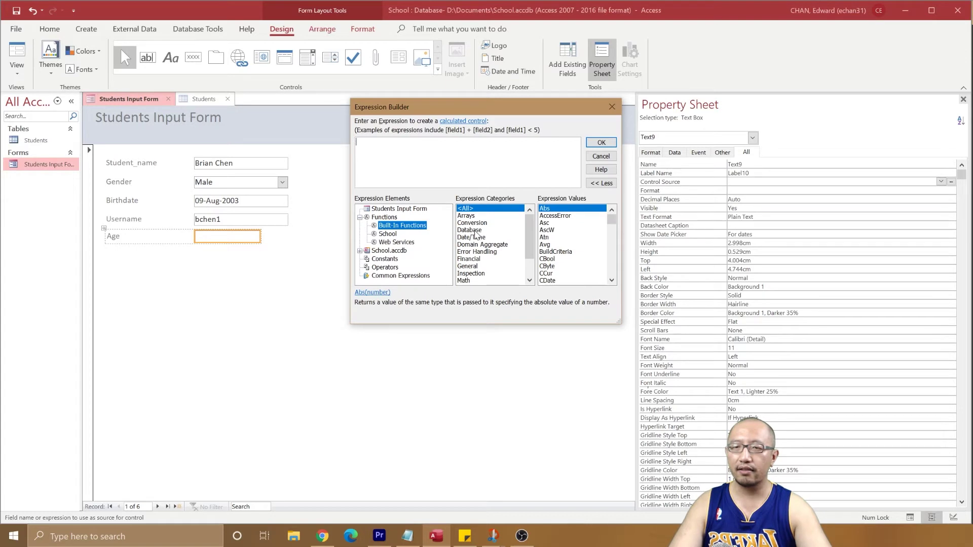
{"action": "left_click", "coordinate": [471, 237]}
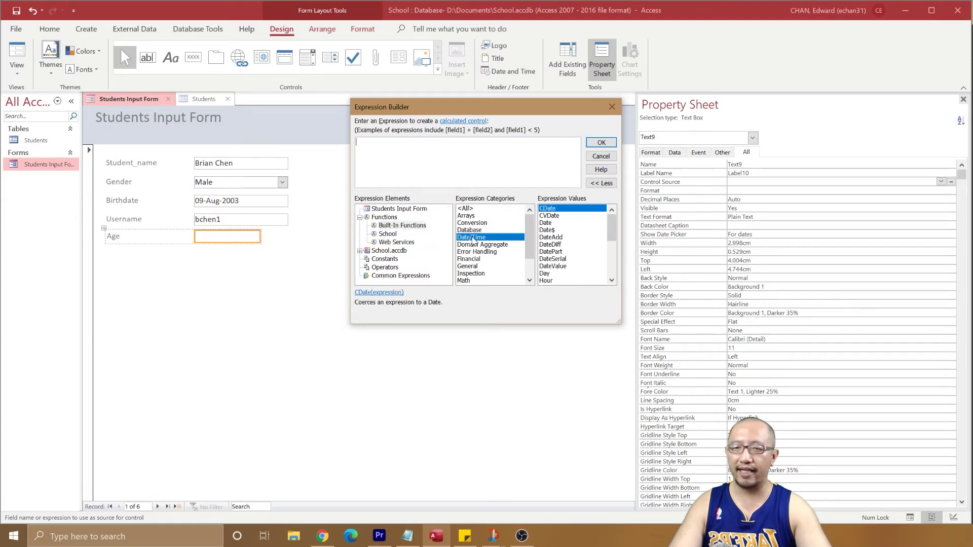
{"action": "left_click", "coordinate": [560, 246]}
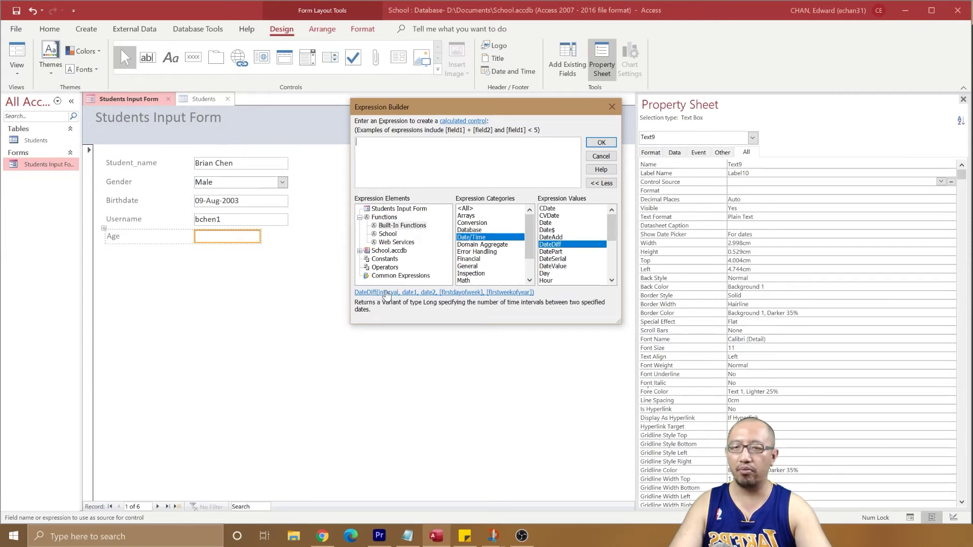
{"action": "left_click", "coordinate": [385, 293]}
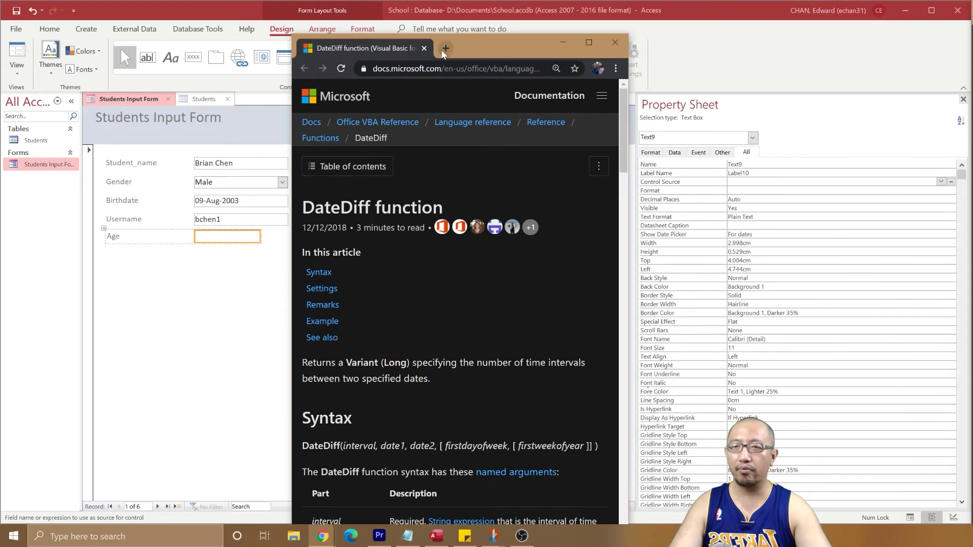
Widen the DateDiff docs window beside Access and review its syntax and Settings table.
{"action": "double_click", "coordinate": [484, 48]}
{"action": "left_click_drag", "start_coordinate": [547, 6], "coordinate": [181, 14]}
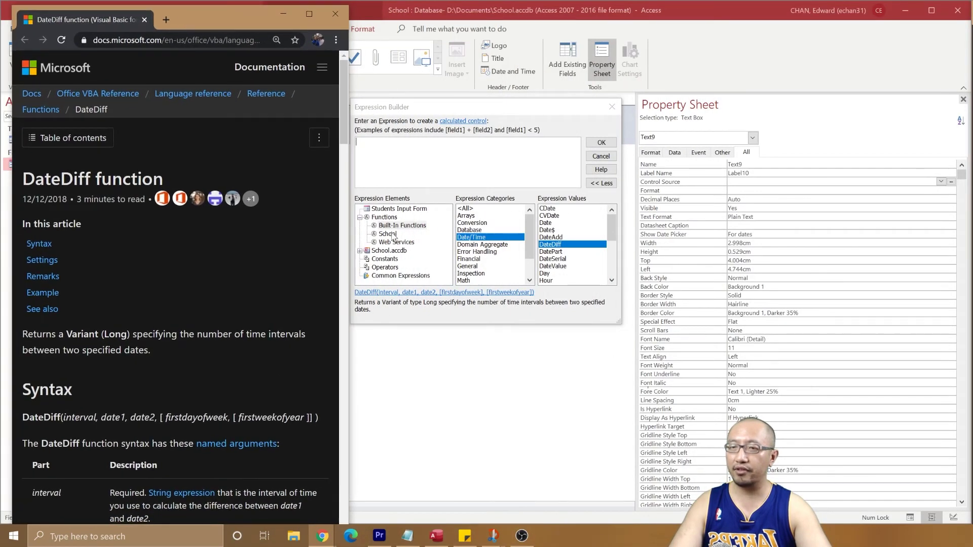
{"action": "left_click_drag", "start_coordinate": [349, 249], "coordinate": [896, 247]}
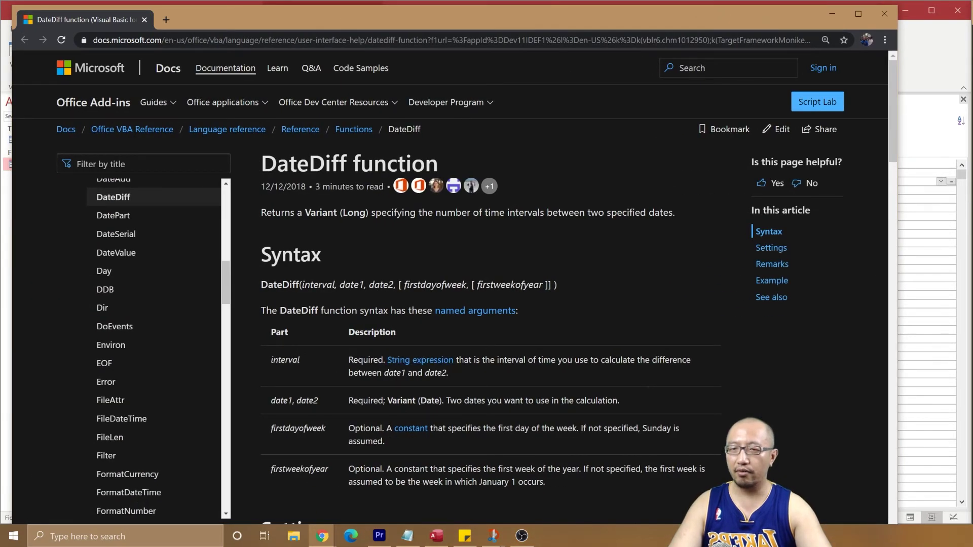
{"action": "scroll", "coordinate": [394, 278], "scroll_direction": "down", "scroll_amount": 6}
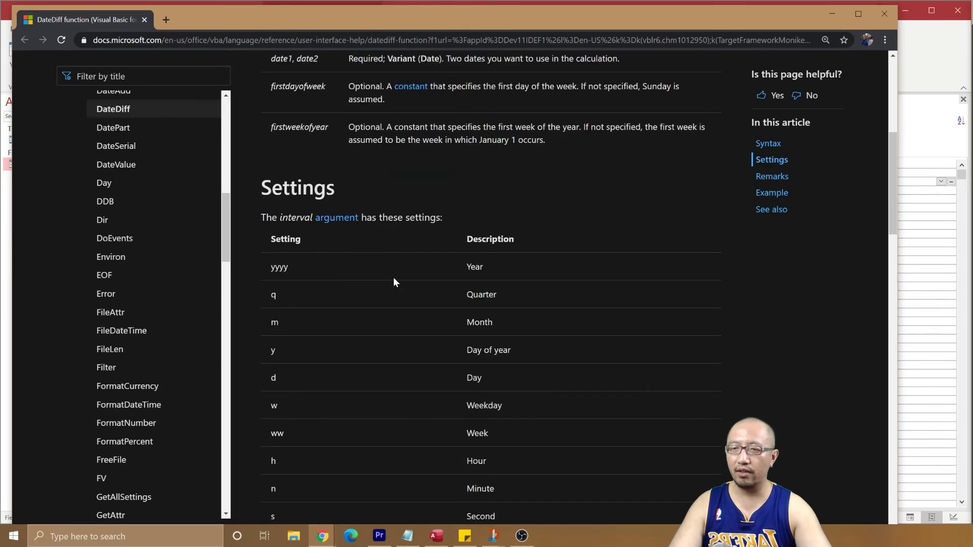
{"action": "scroll", "coordinate": [393, 278], "scroll_direction": "down", "scroll_amount": 6}
{"action": "scroll", "coordinate": [397, 275], "scroll_direction": "up", "scroll_amount": 12}
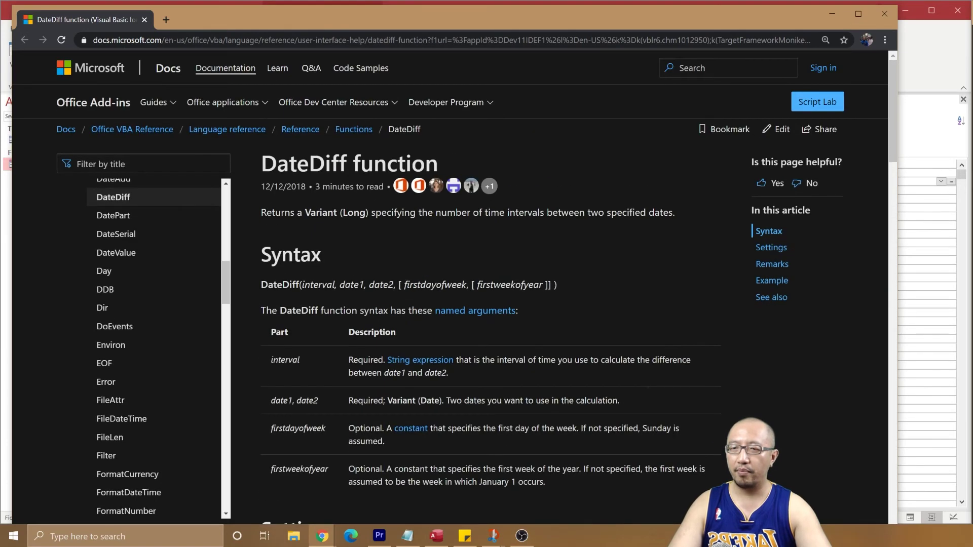
{"action": "left_click_drag", "start_coordinate": [282, 285], "coordinate": [472, 285]}
Minimize the docs and start the Age expression as =DateDiff("yyyy",[bir using IntelliSense.
{"action": "left_click", "coordinate": [832, 13]}
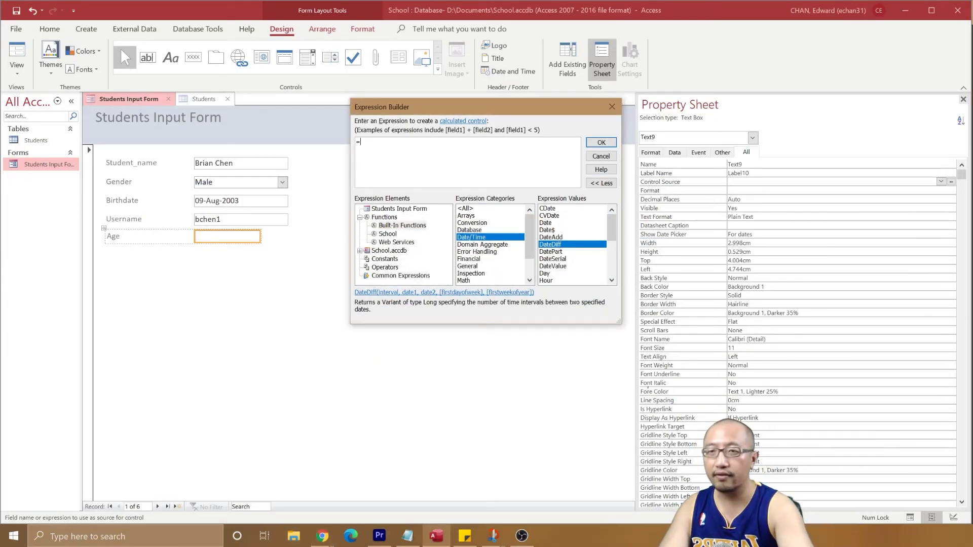
{"action": "type", "text": "date"}
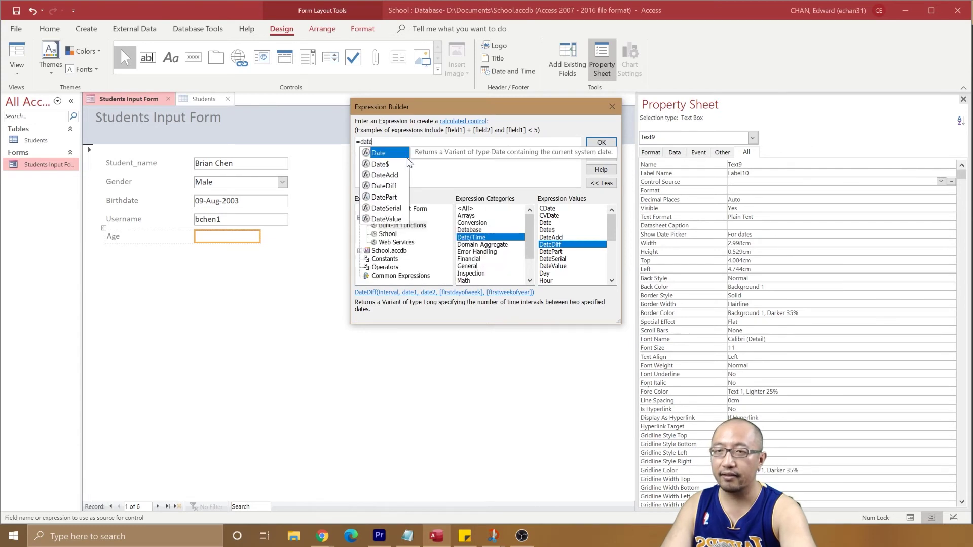
{"action": "double_click", "coordinate": [383, 186]}
{"action": "type", "text": "("}
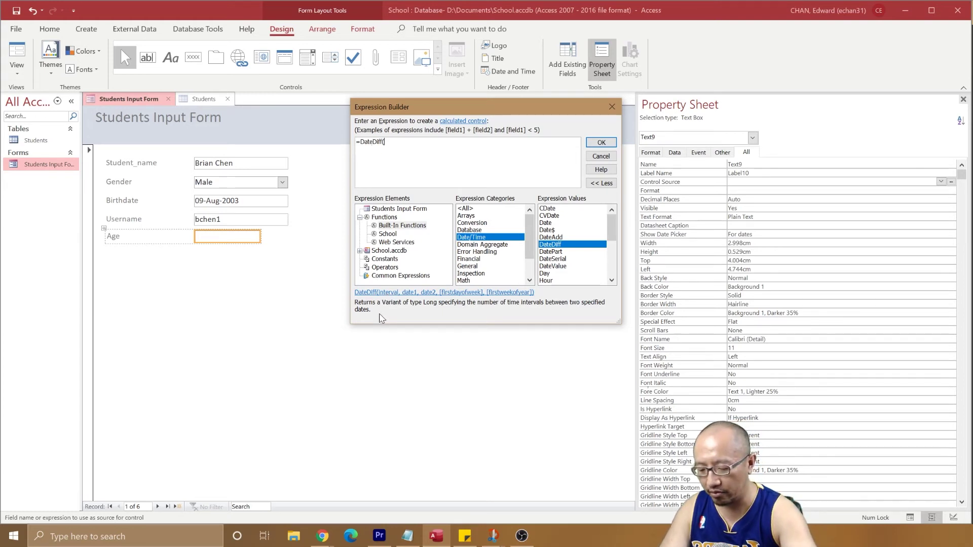
{"action": "type", "text": "\""}
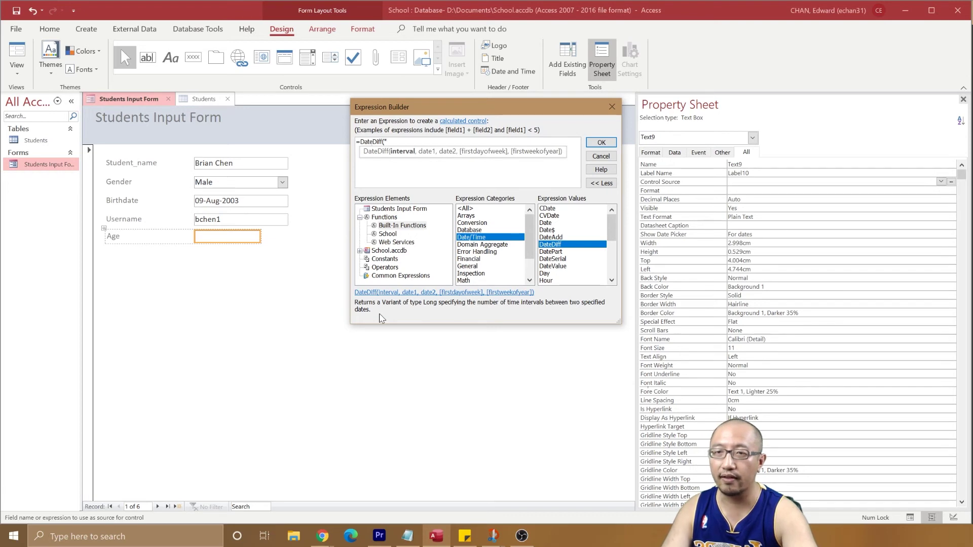
{"action": "type", "text": "yyyy"}
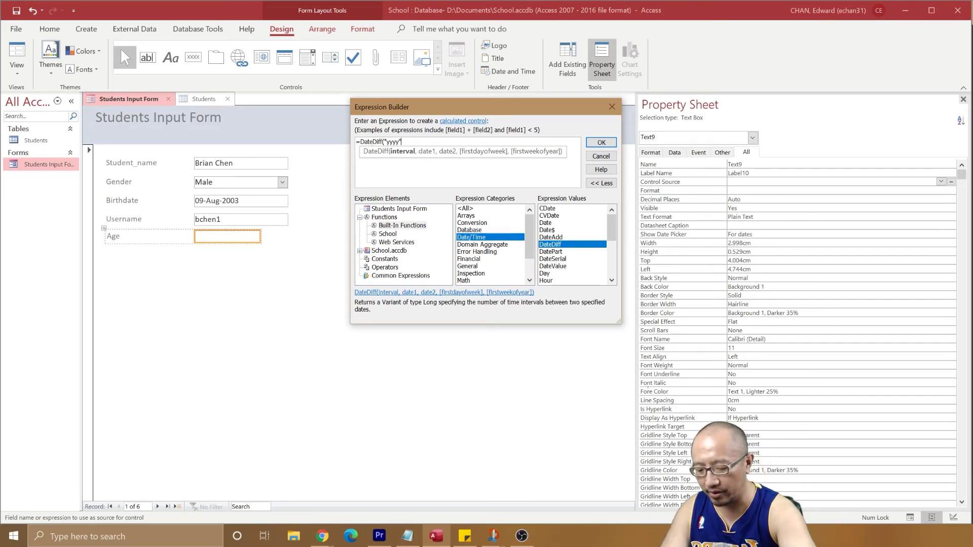
{"action": "type", "text": ","}
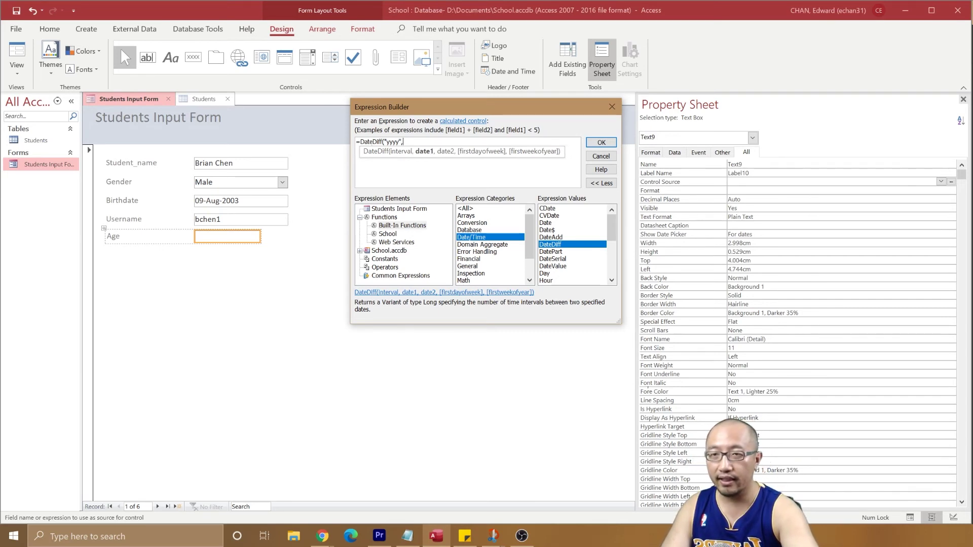
{"action": "type", "text": "[b"}
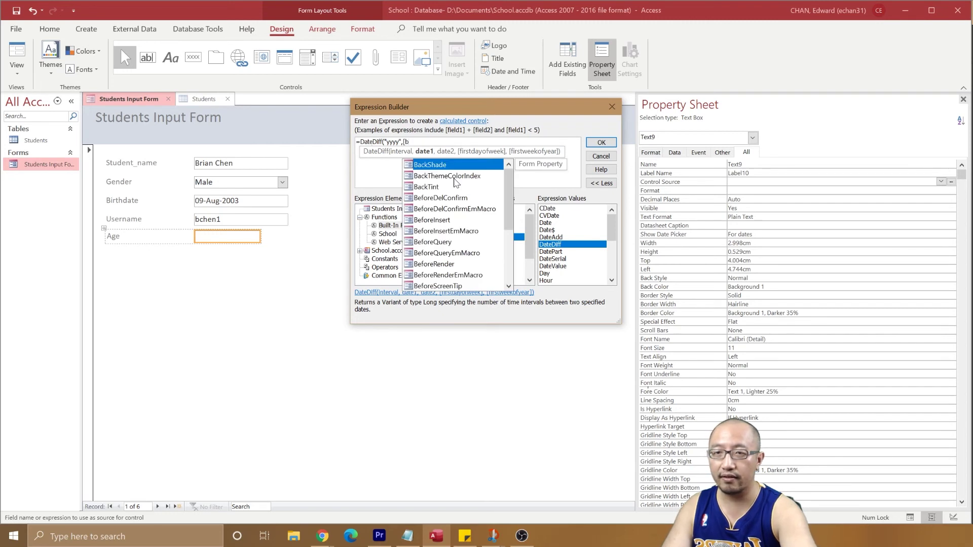
{"action": "type", "text": "ir"}
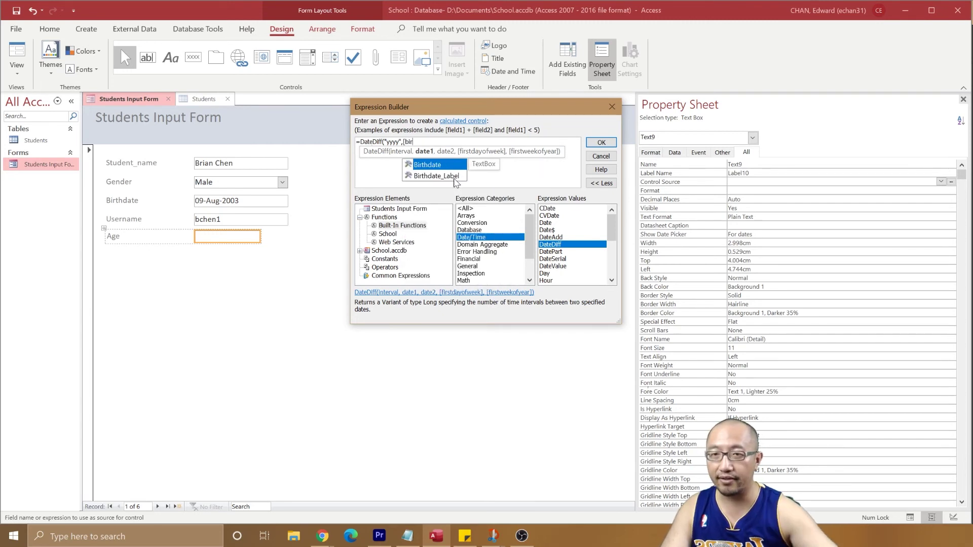
Finish the expression with [Birthdate] and Date() so it reads =DateDiff("yyyy",[Birthdate],Date()).
{"action": "double_click", "coordinate": [427, 166]}
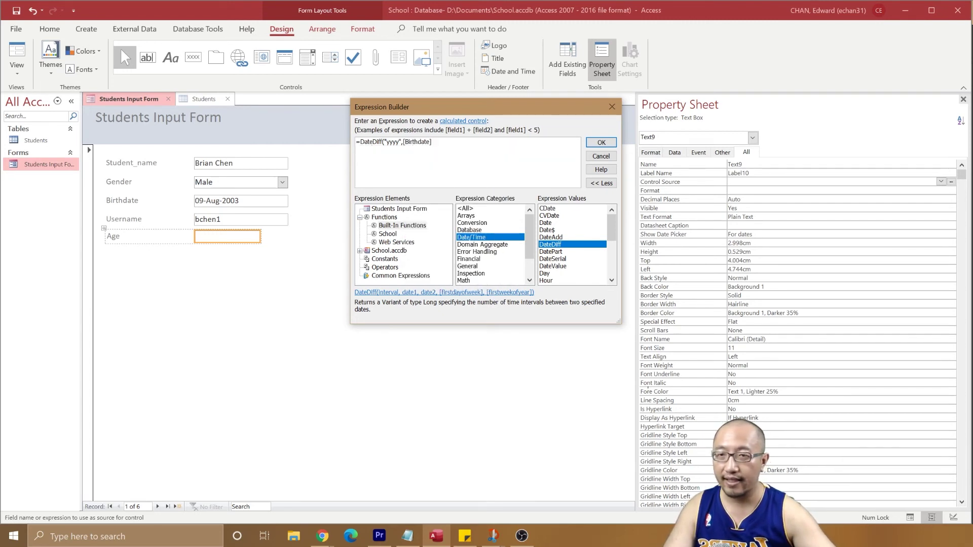
{"action": "type", "text": ",date"}
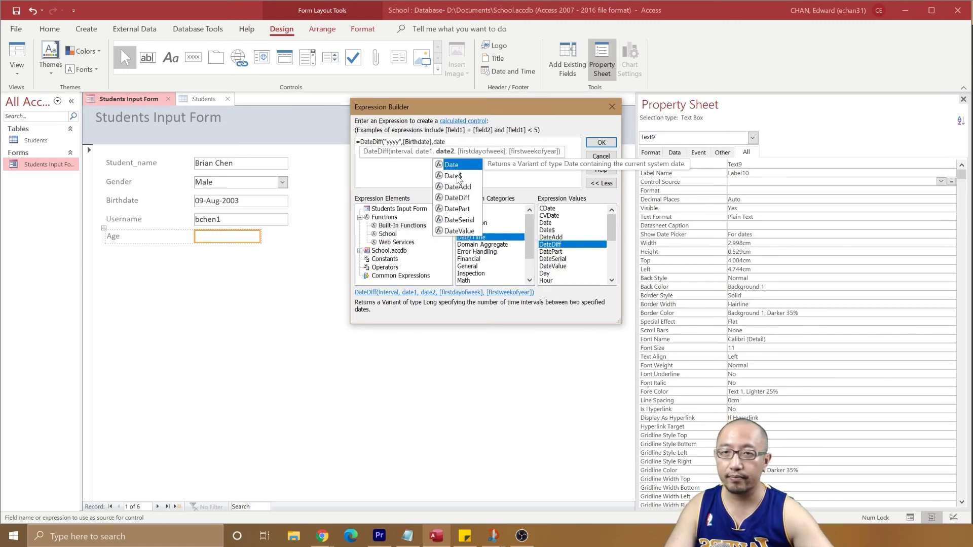
{"action": "double_click", "coordinate": [451, 165]}
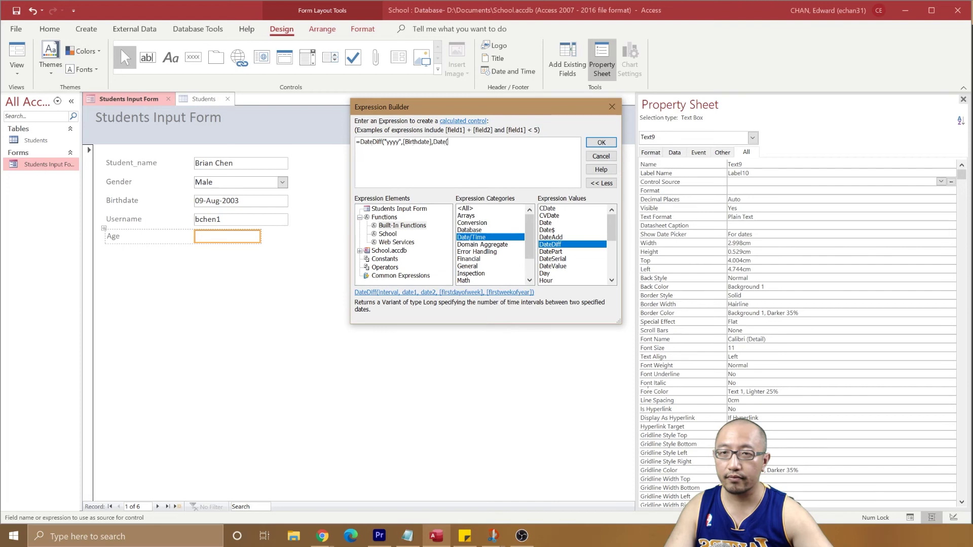
{"action": "type", "text": ")"}
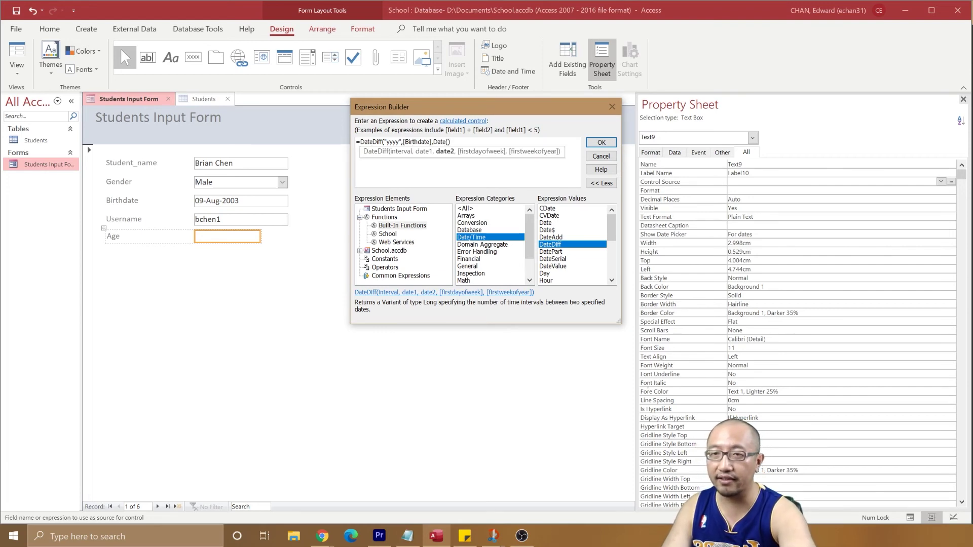
{"action": "type", "text": ")"}
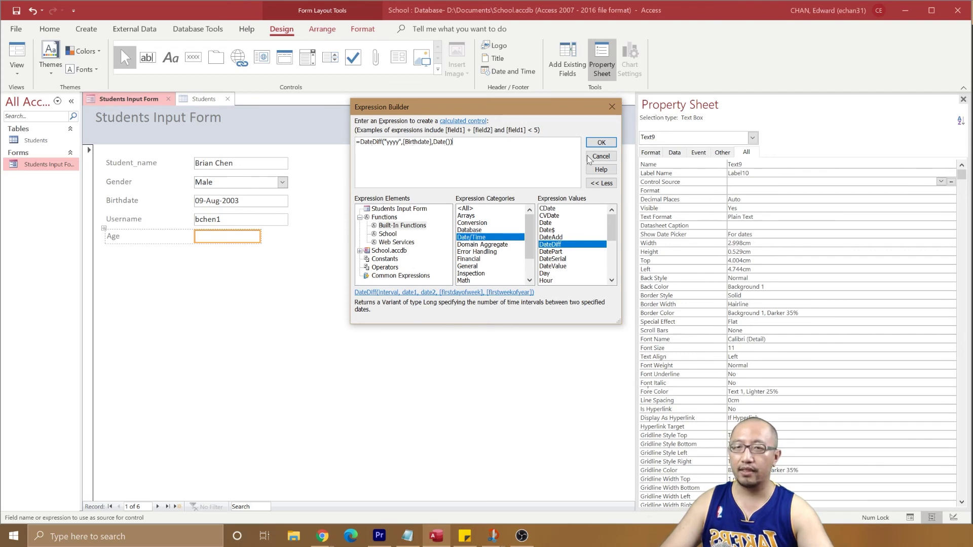
{"action": "left_click", "coordinate": [602, 143]}
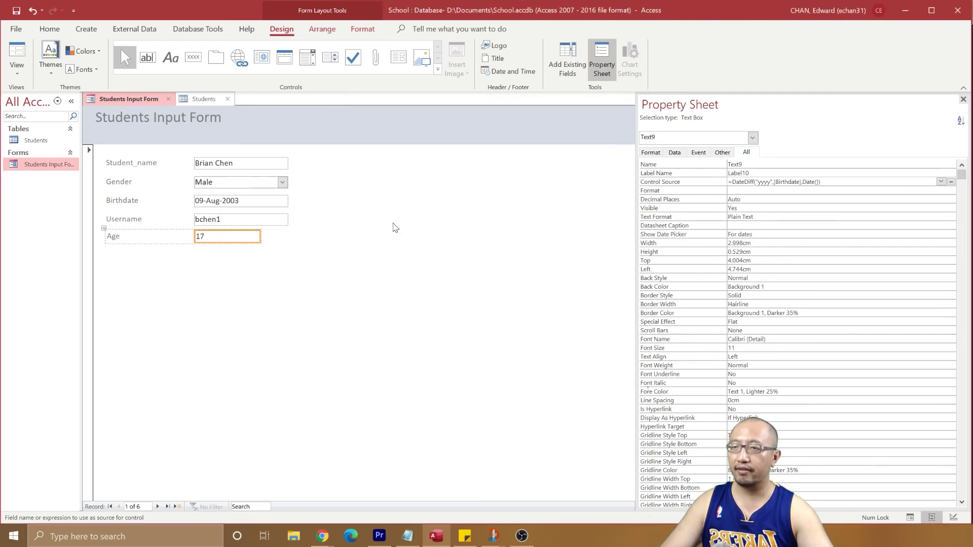
{"action": "left_click", "coordinate": [236, 273]}
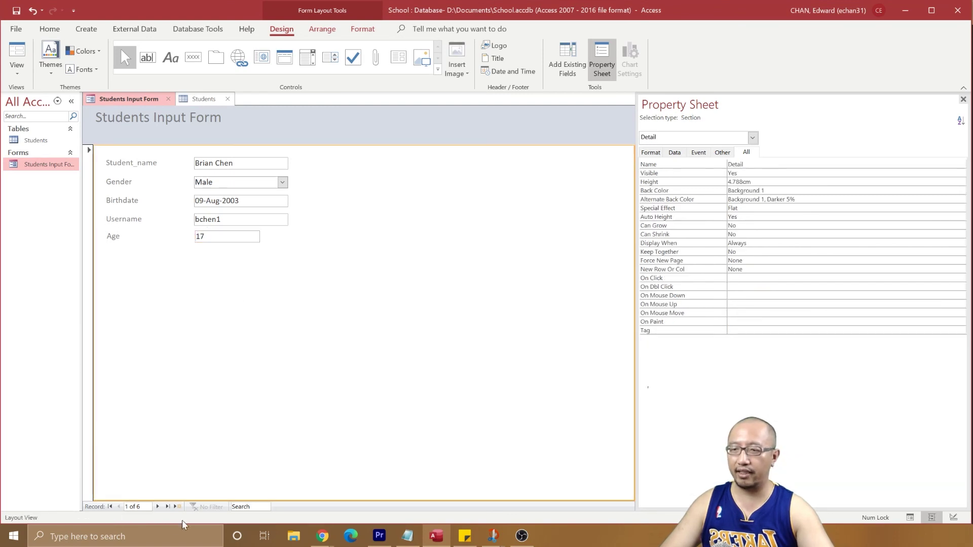
{"action": "left_click", "coordinate": [157, 506]}
{"action": "left_click", "coordinate": [158, 506]}
{"action": "left_click", "coordinate": [157, 507]}
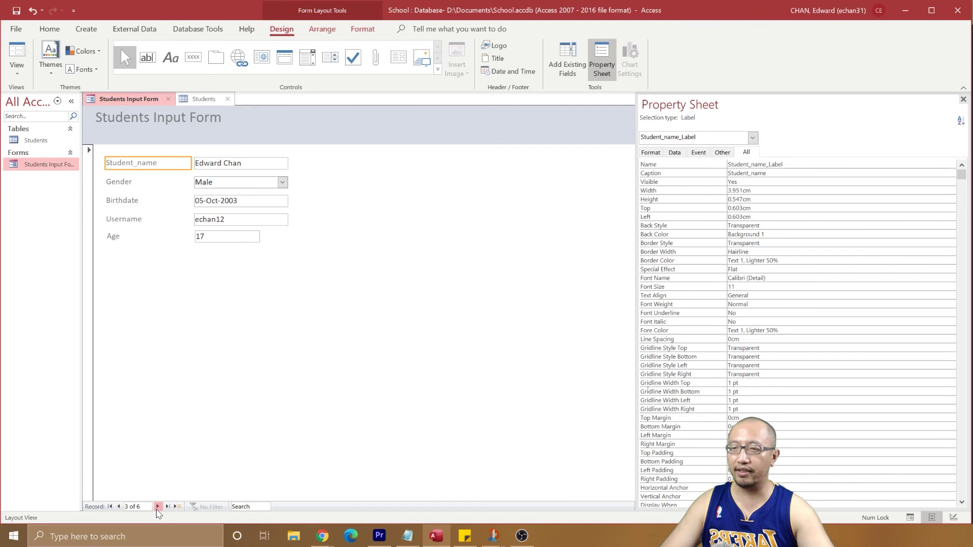
{"action": "left_click", "coordinate": [158, 507]}
{"action": "left_click", "coordinate": [158, 507]}
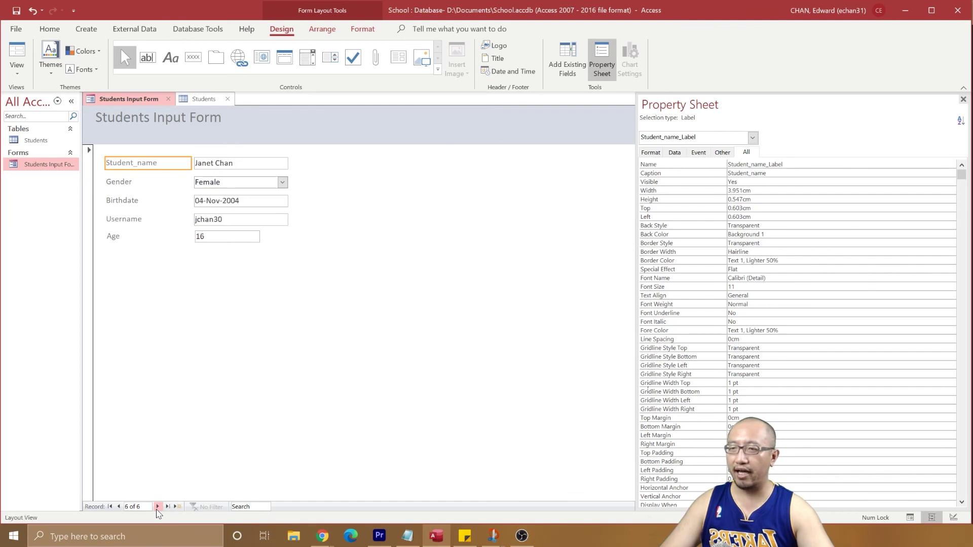
{"action": "left_click", "coordinate": [119, 507]}
{"action": "left_click", "coordinate": [119, 506]}
{"action": "left_click", "coordinate": [119, 507]}
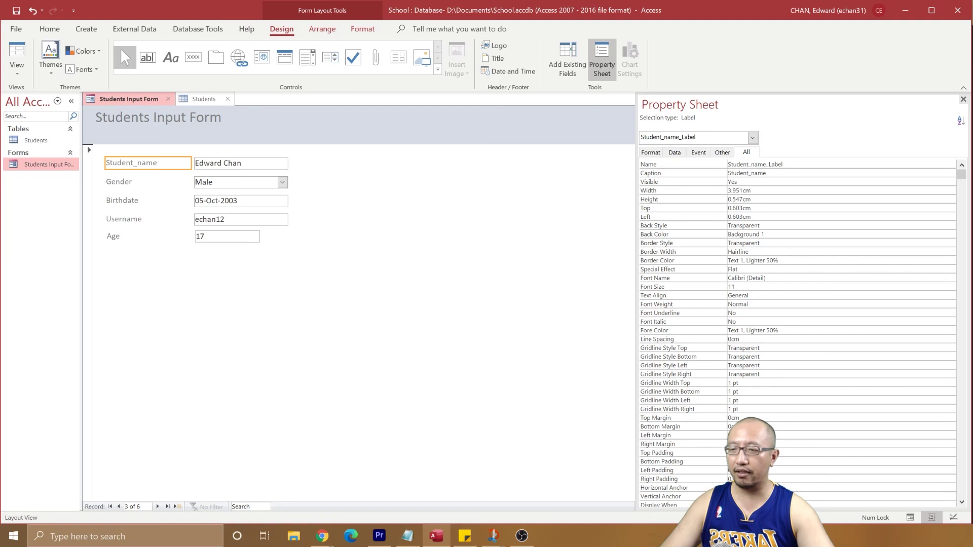
{"action": "left_click", "coordinate": [119, 507]}
{"action": "left_click", "coordinate": [120, 507]}
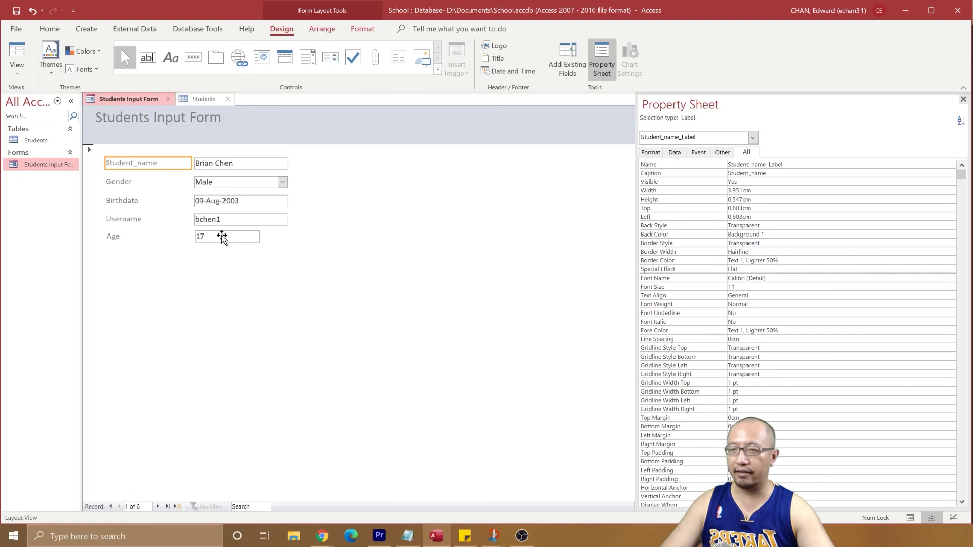
{"action": "left_click", "coordinate": [222, 236]}
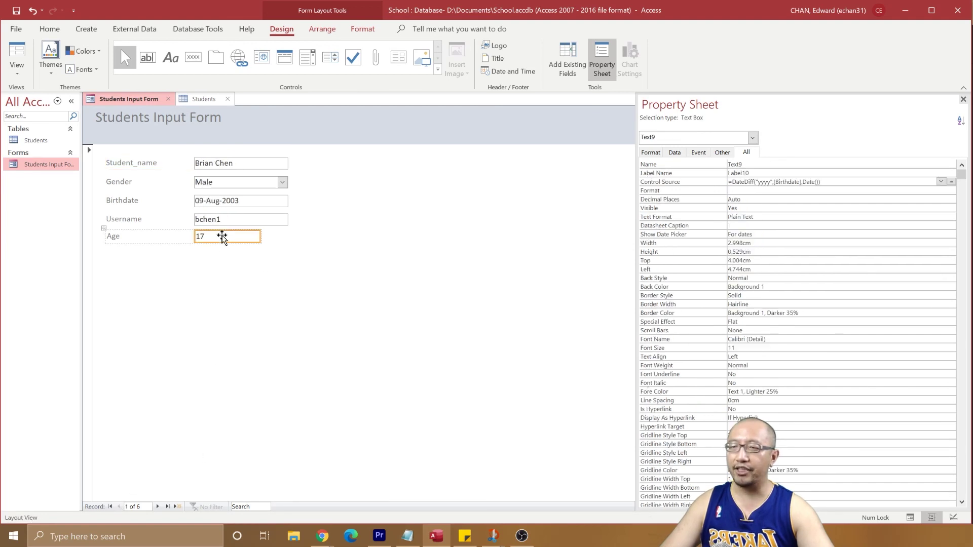
{"action": "left_click", "coordinate": [773, 182]}
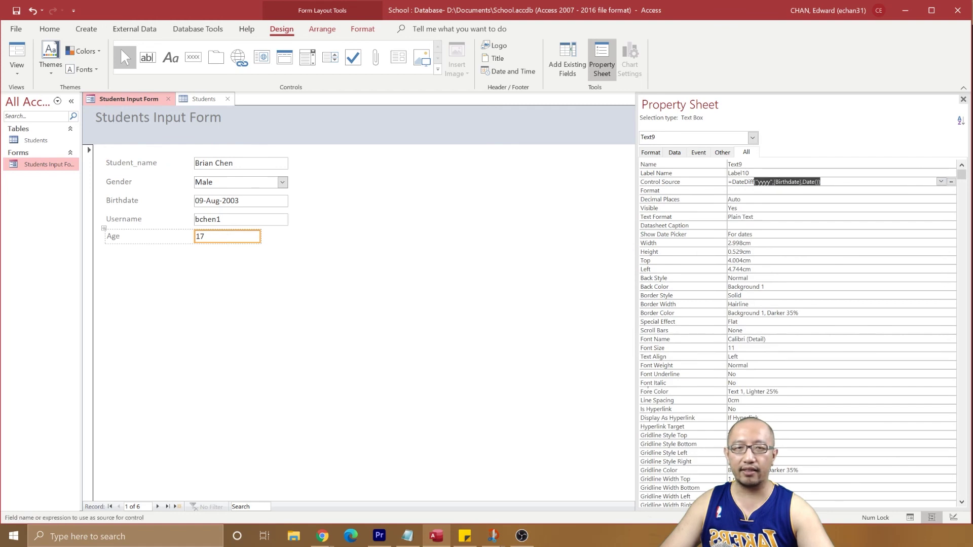
{"action": "left_click", "coordinate": [811, 182]}
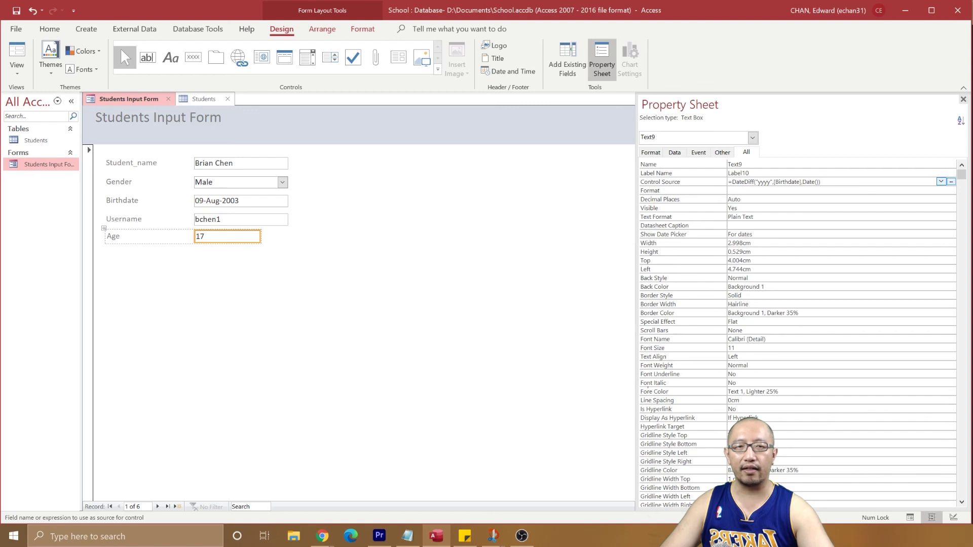
{"action": "left_click_drag", "start_coordinate": [820, 181], "coordinate": [817, 182]}
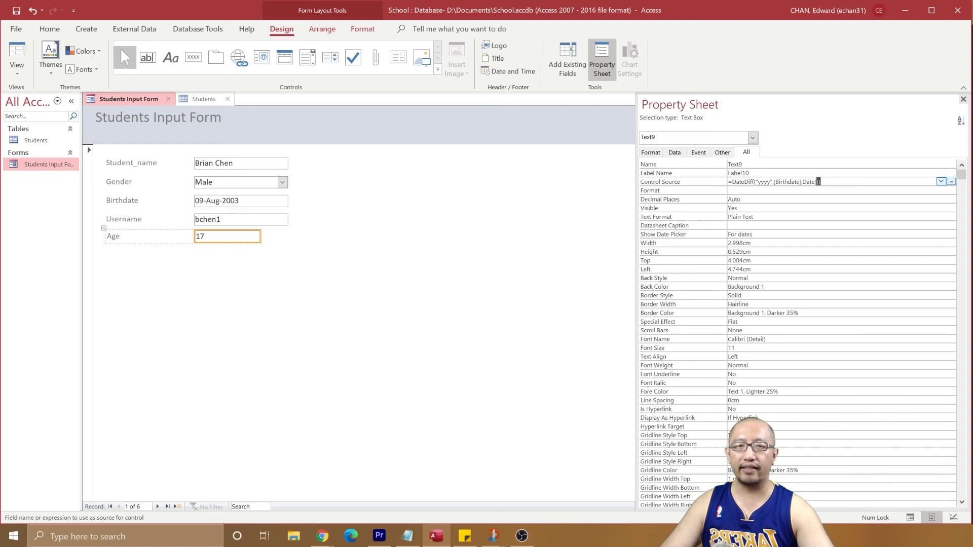
{"action": "left_click", "coordinate": [818, 182]}
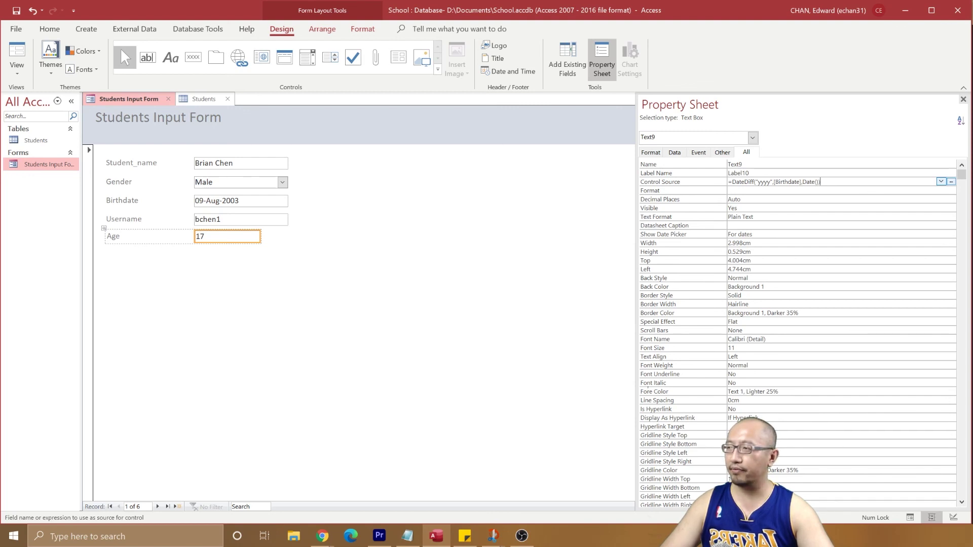